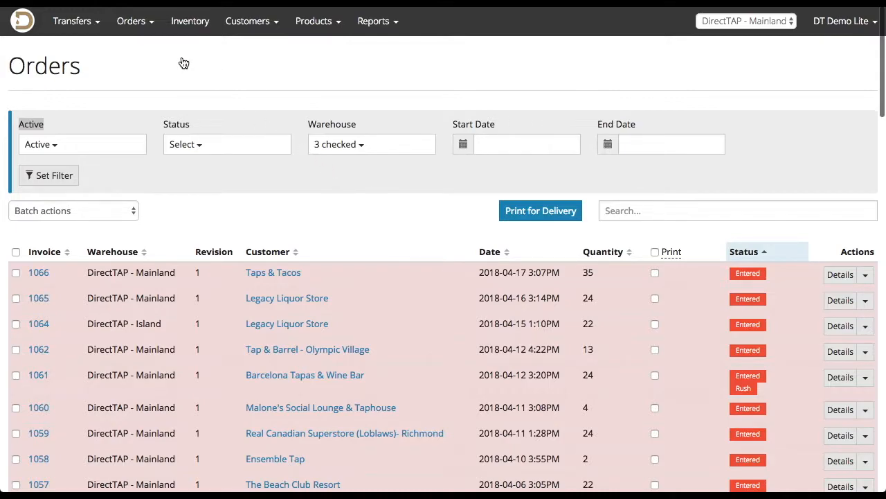
# Open the orders list and examine the Active, Status, Warehouse, Start Date and End Date filter options before applying the filter.
pyautogui.click(147, 29)
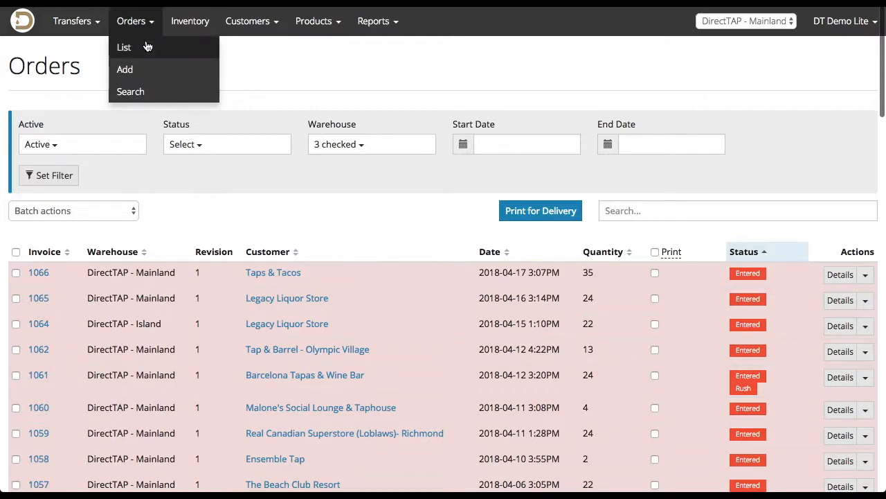
pyautogui.click(146, 45)
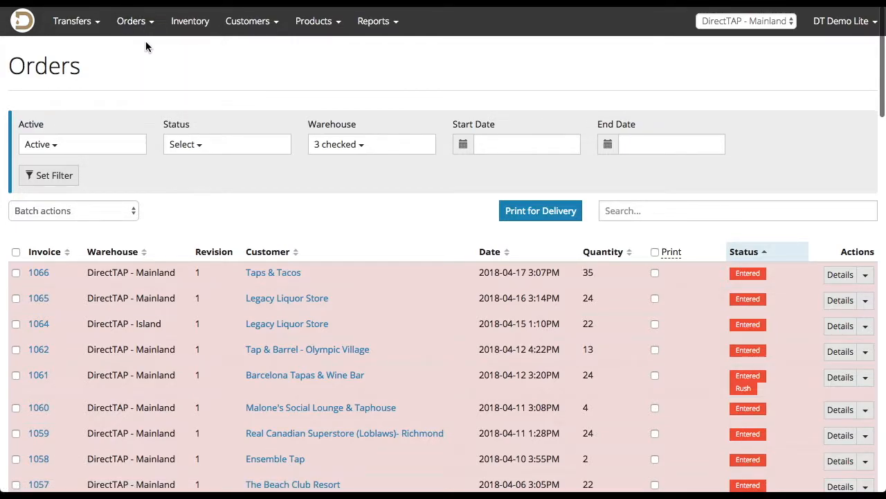
pyautogui.click(121, 153)
pyautogui.click(229, 151)
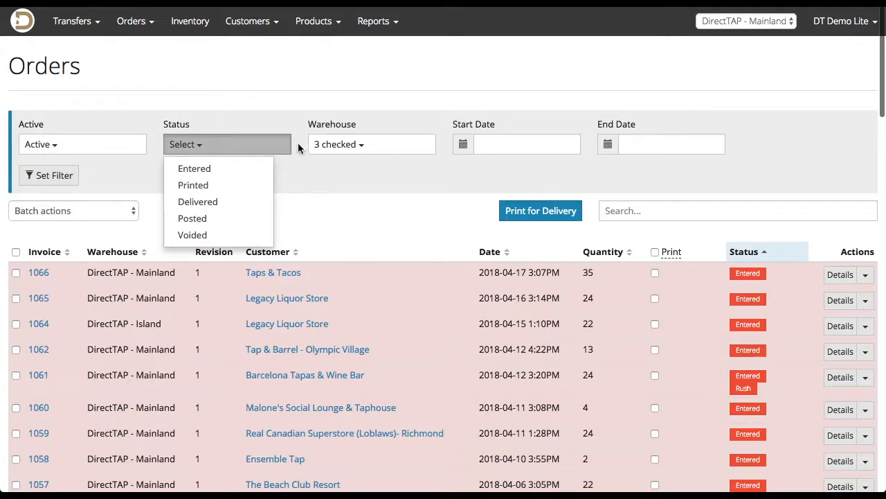
pyautogui.click(317, 150)
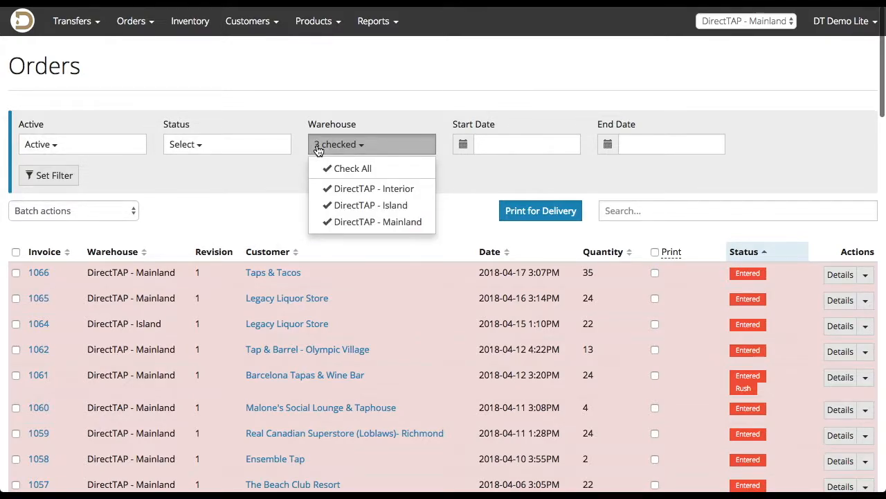
pyautogui.click(384, 119)
pyautogui.click(504, 137)
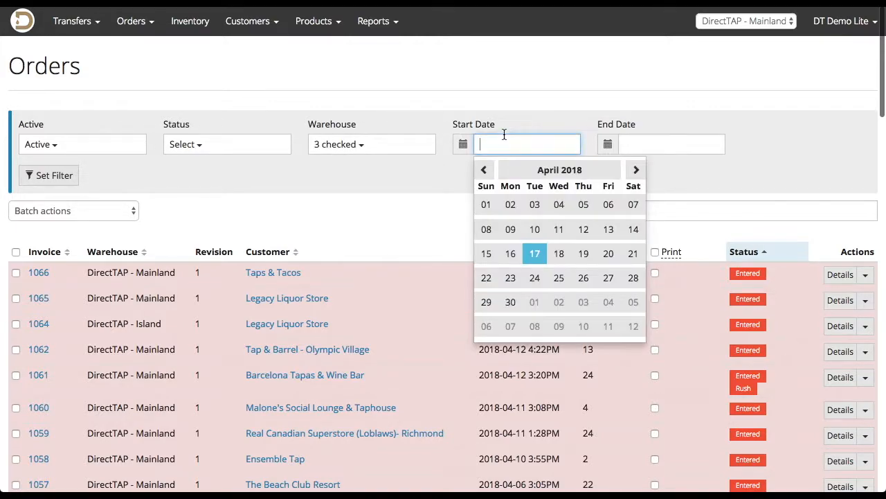
pyautogui.click(637, 142)
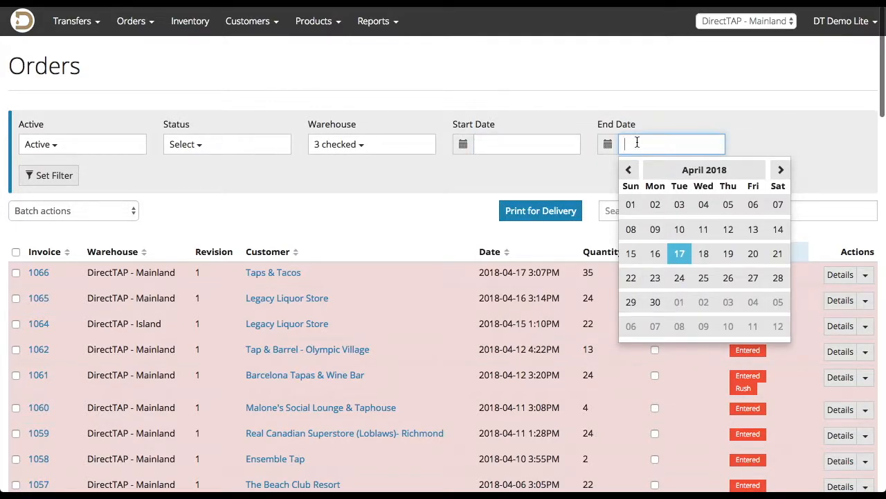
pyautogui.click(455, 158)
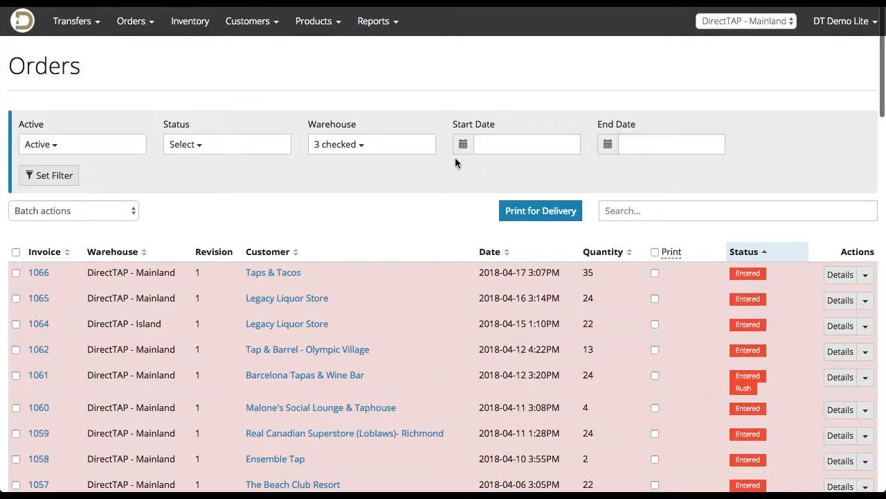
pyautogui.click(65, 176)
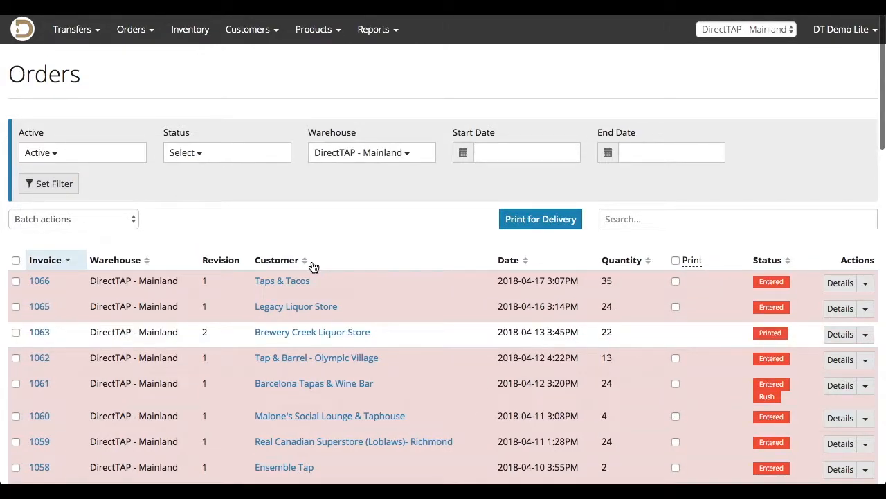
# Sort the orders list by invoice, by customer and finally by status, and look through the orders grouped by status.
pyautogui.click(74, 266)
pyautogui.click(75, 268)
pyautogui.click(263, 268)
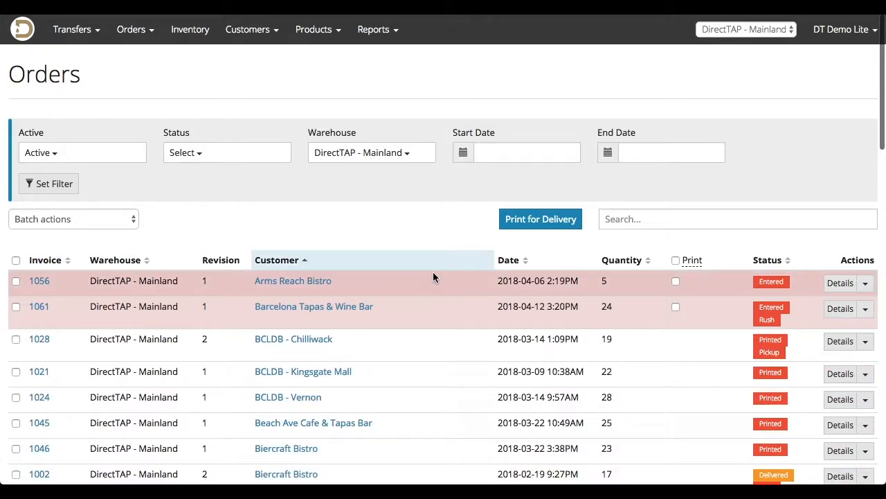
pyautogui.click(766, 266)
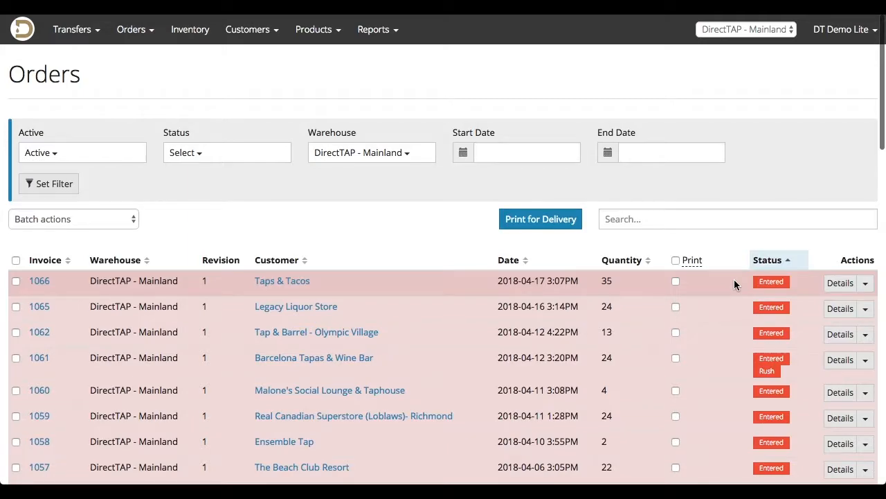
pyautogui.scroll(-7, 734, 284)
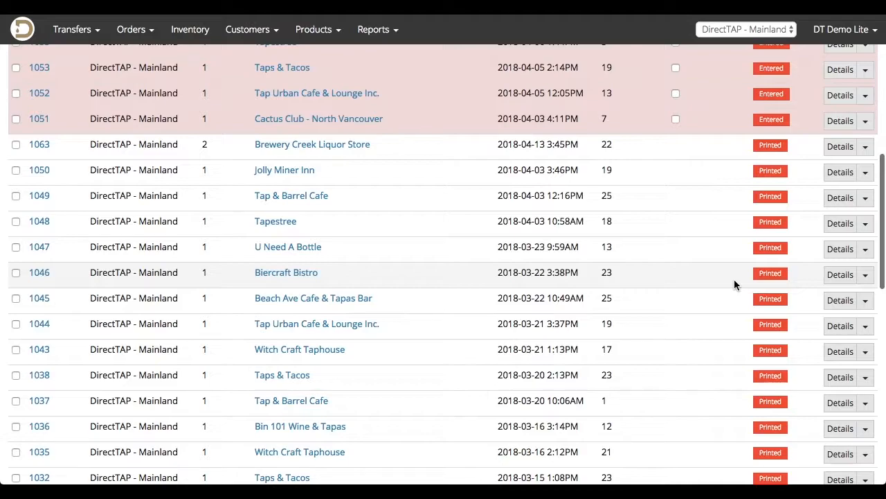
pyautogui.scroll(-6, 735, 284)
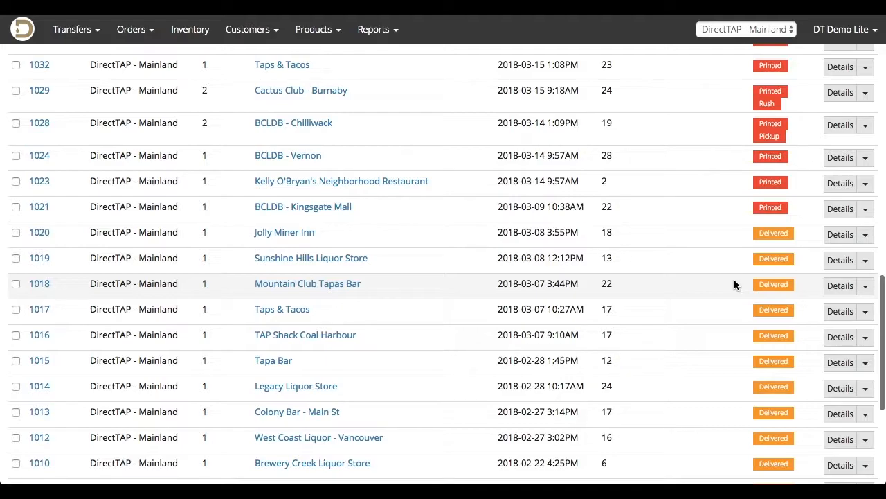
pyautogui.scroll(1, 733, 279)
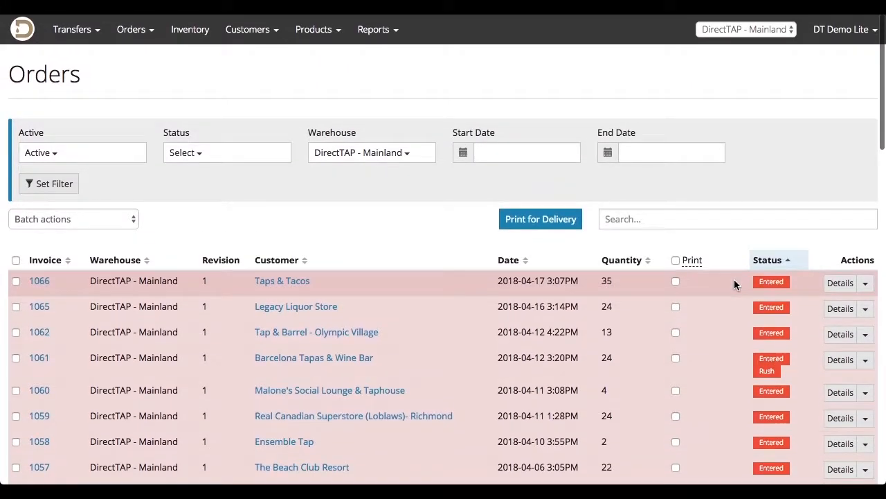
# View the Legacy Liquor Store order and examine its order details, product lines, totals and logged actions.
pyautogui.click(835, 284)
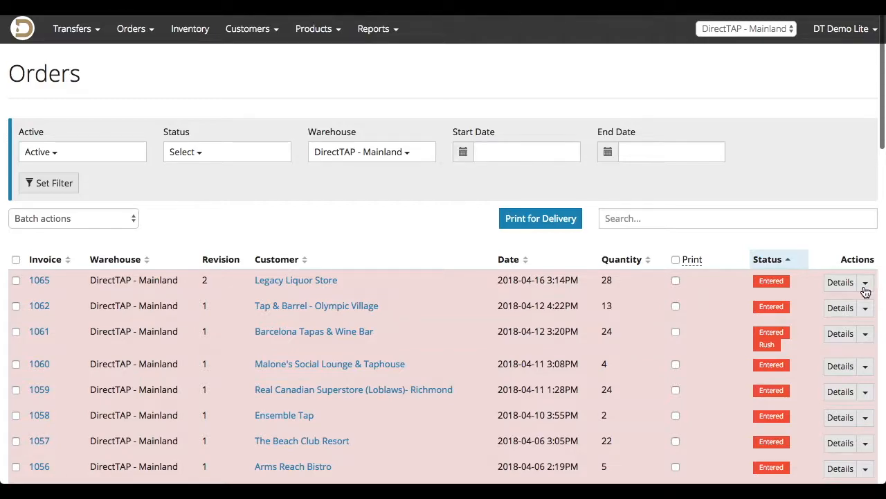
pyautogui.click(865, 284)
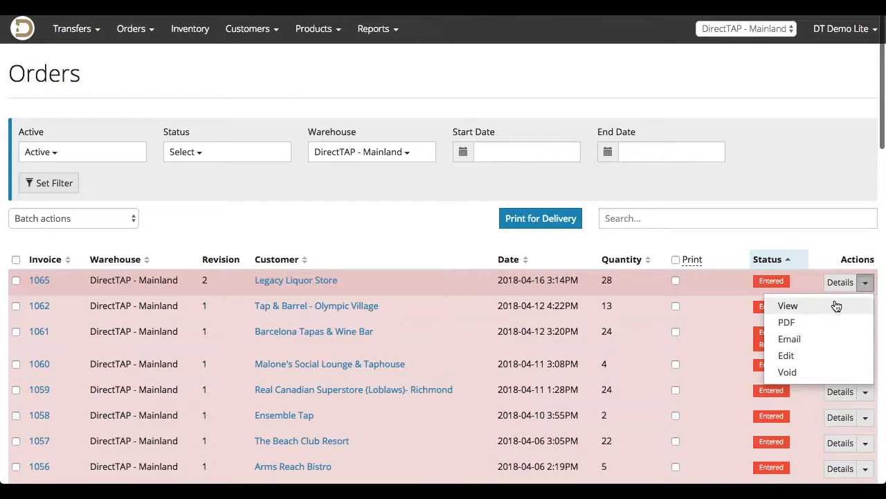
pyautogui.click(831, 307)
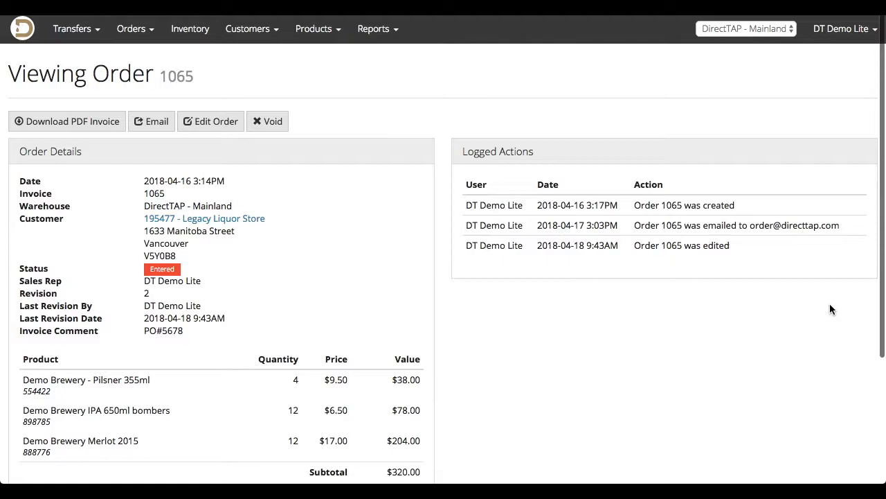
pyautogui.scroll(-4, 830, 310)
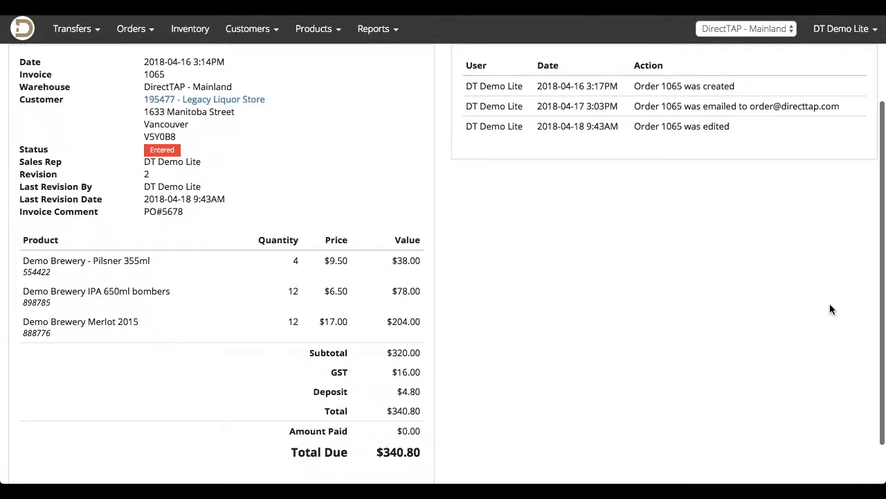
pyautogui.scroll(3, 830, 305)
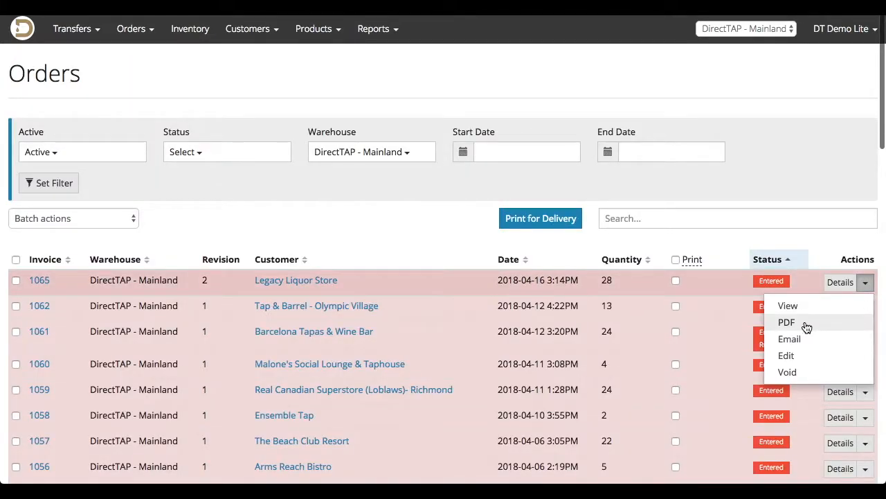
# Download the Legacy Liquor Store order's invoice as a PDF, read through the document and close it.
pyautogui.click(805, 324)
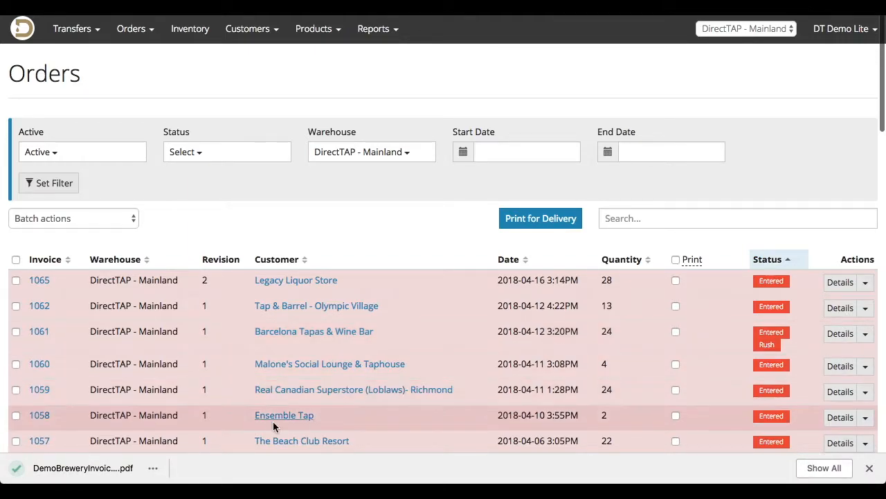
pyautogui.click(124, 468)
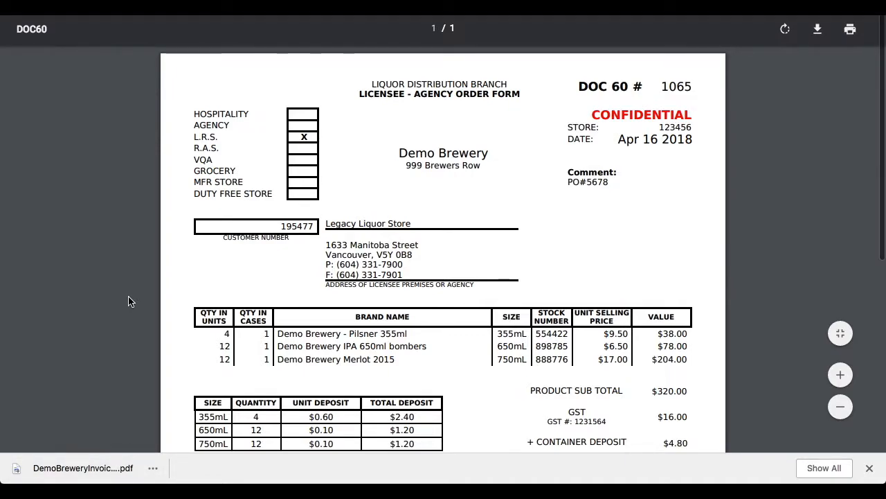
pyautogui.scroll(-4, 128, 301)
pyautogui.scroll(-5, 128, 301)
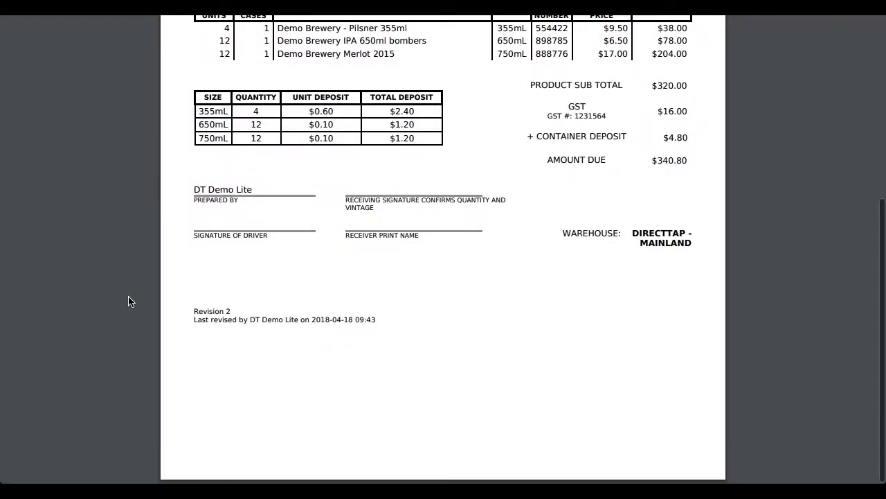
pyautogui.scroll(9, 129, 301)
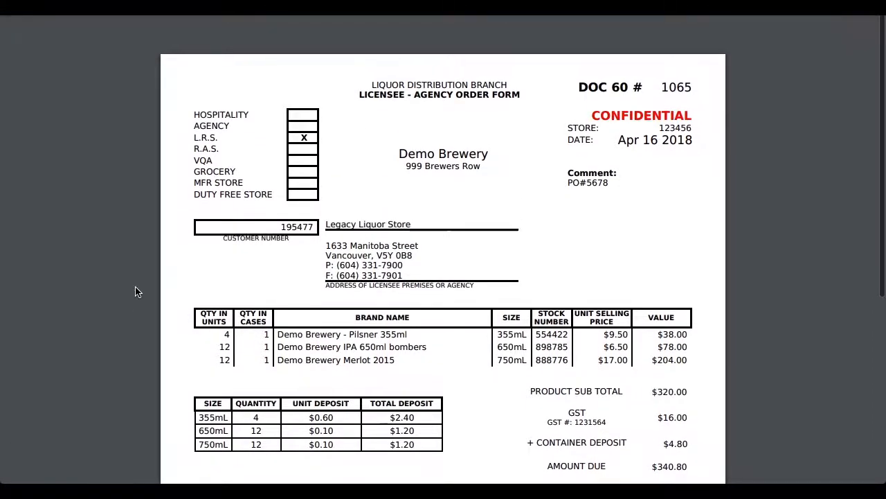
pyautogui.press('super+w')
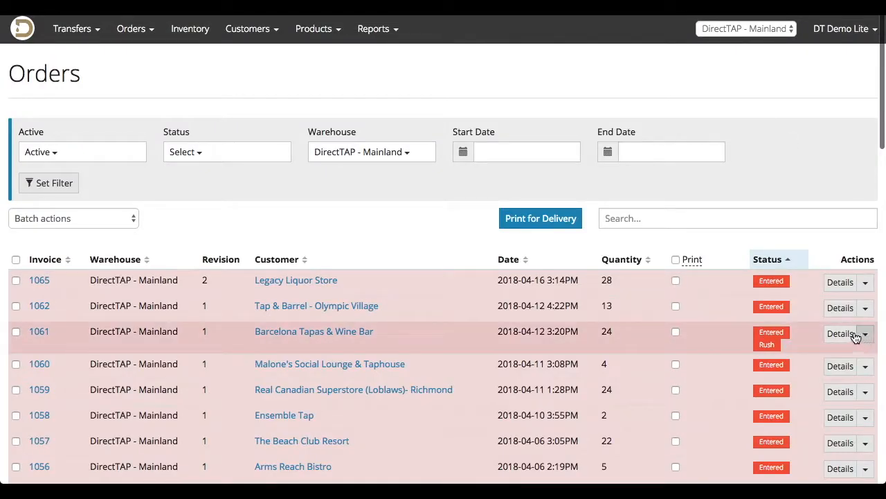
# Start an invoice email for the Legacy Liquor Store order and enter the recipient's email address, leaving CC empty.
pyautogui.click(865, 283)
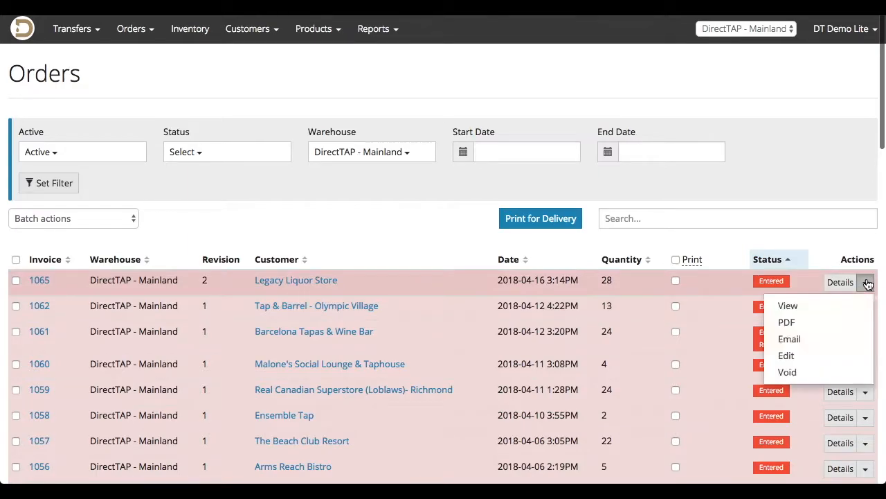
pyautogui.click(833, 342)
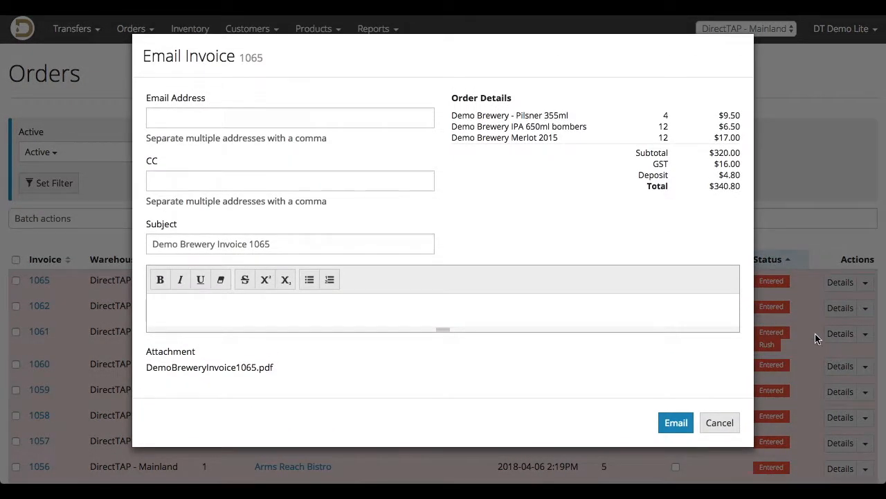
pyautogui.click(257, 116)
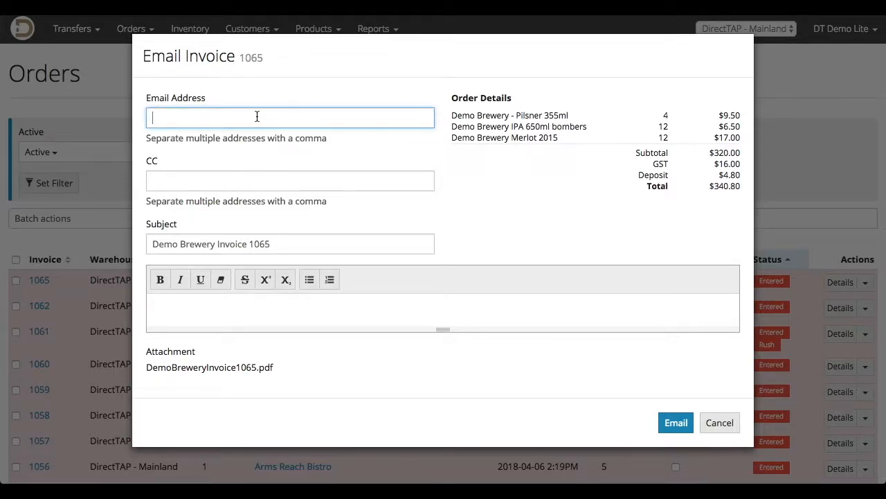
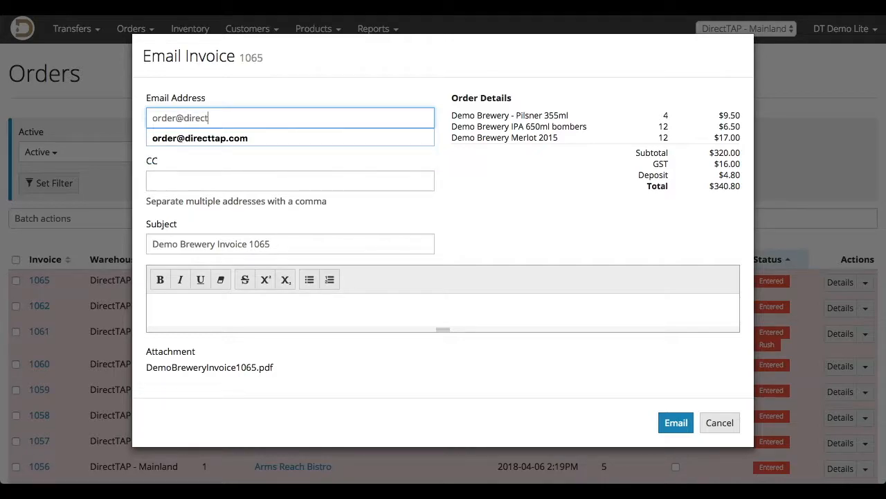
pyautogui.press('Tab')
pyautogui.press('Tab')
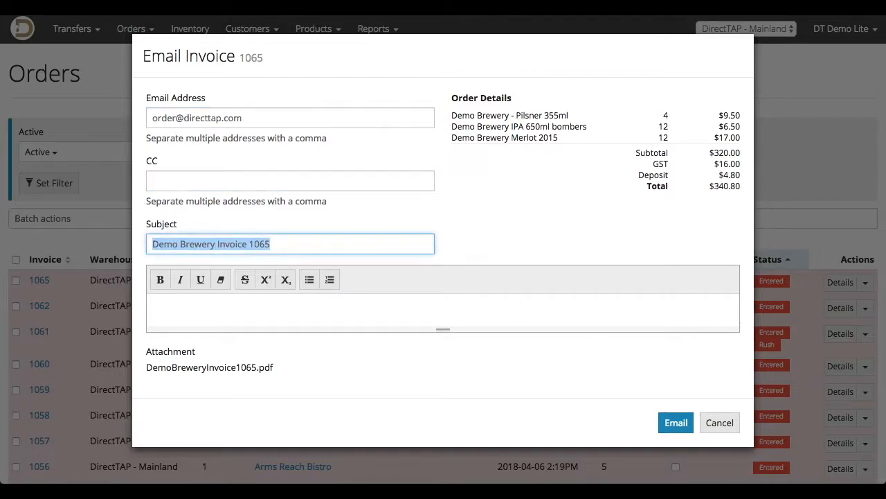
# Write the message "Hello, Please see the attached copy of your doc 60. Thank you!" and send the invoice email.
pyautogui.press('Tab')
pyautogui.write('Hello,')
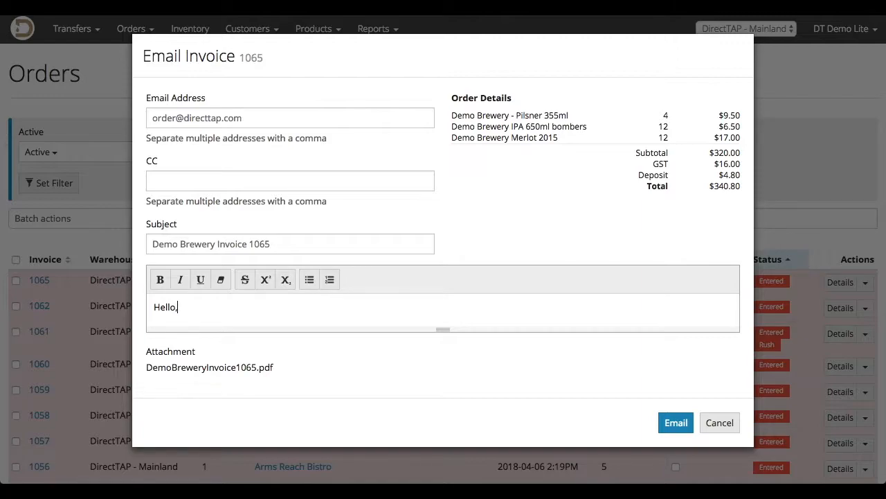
pyautogui.press('Return')
pyautogui.write('Please see the attached copy of your doc 60.')
pyautogui.press('Return')
pyautogui.press('Return')
pyautogui.write('Thank you!')
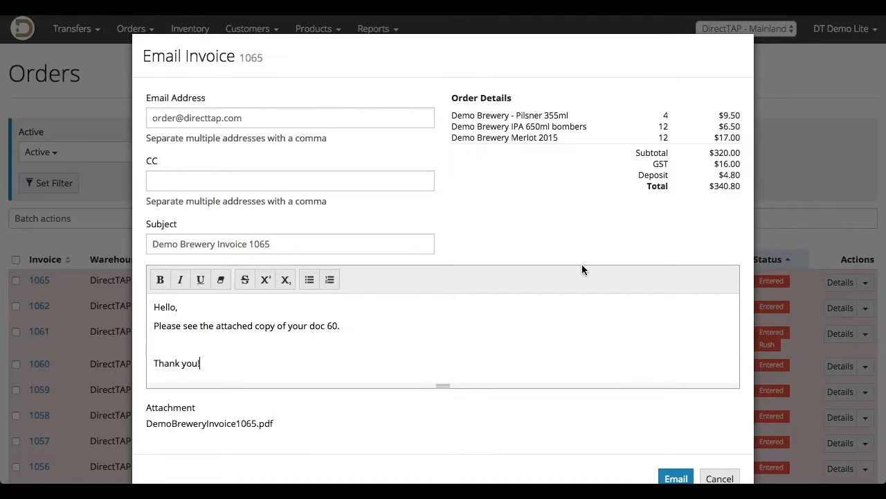
pyautogui.scroll(-1, 581, 269)
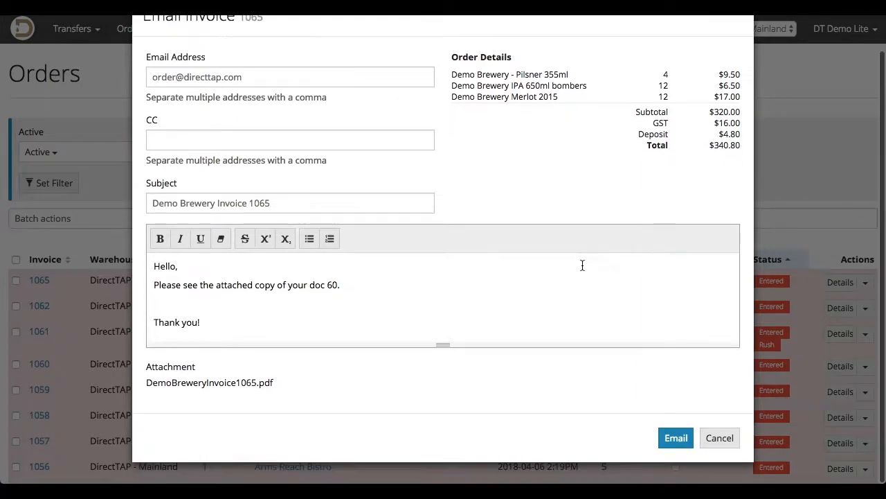
pyautogui.click(672, 443)
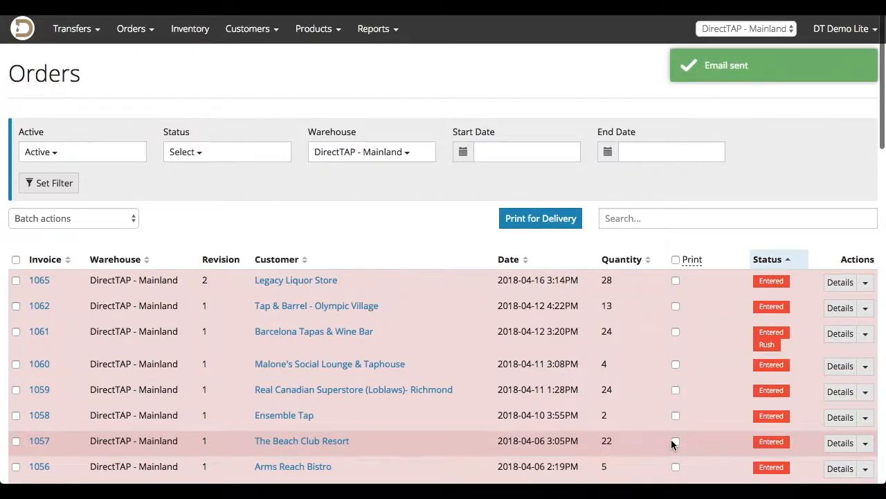
# Select the first four listed orders, Legacy Liquor Store through Malone's Social Lounge & Taphouse, and download their invoices as one batch PDF.
pyautogui.click(864, 282)
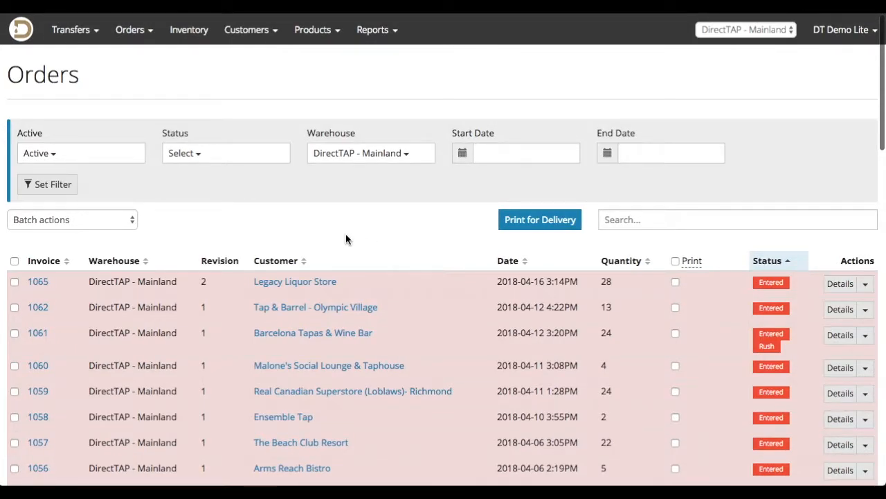
pyautogui.click(14, 281)
pyautogui.click(14, 307)
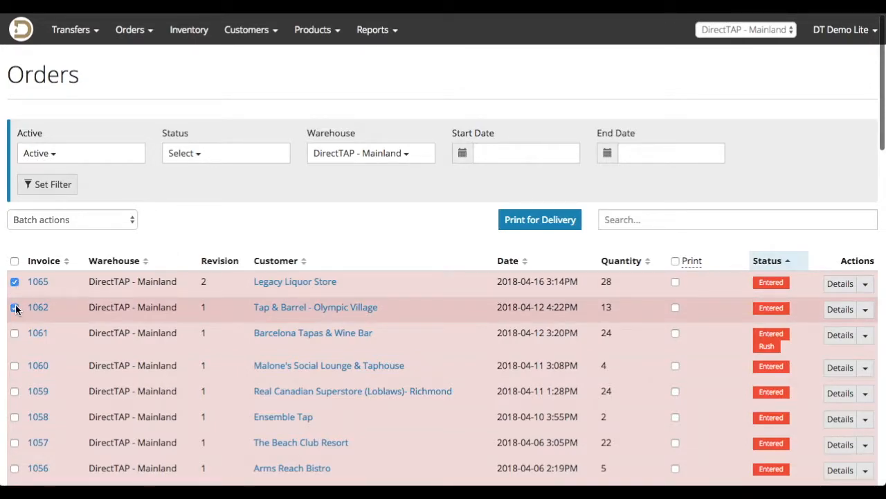
pyautogui.click(15, 333)
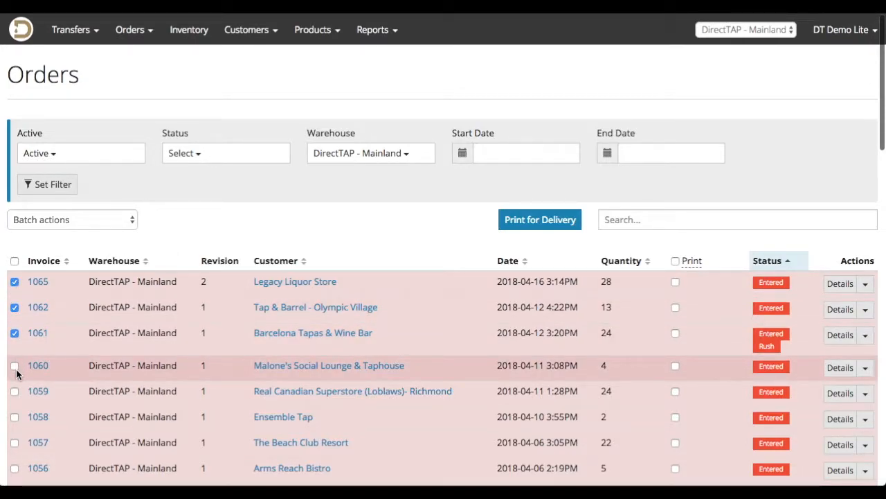
pyautogui.click(14, 367)
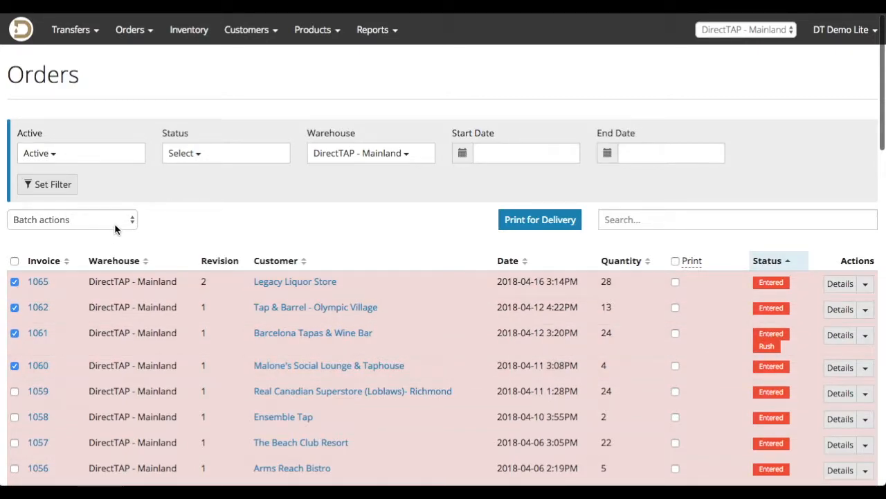
pyautogui.click(116, 223)
pyautogui.click(113, 244)
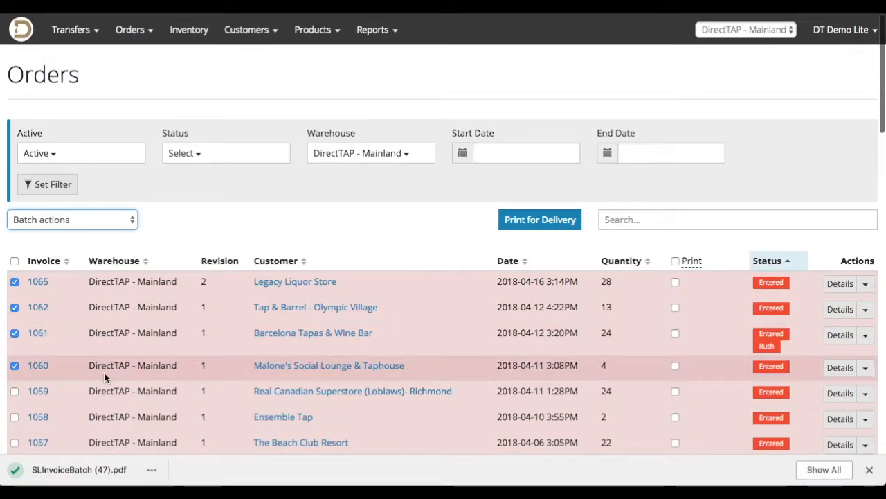
# Open the downloaded SLInvoiceBatch (47).pdf, read through its invoices down to the Legacy Liquor Store one, and return to the orders list.
pyautogui.click(103, 468)
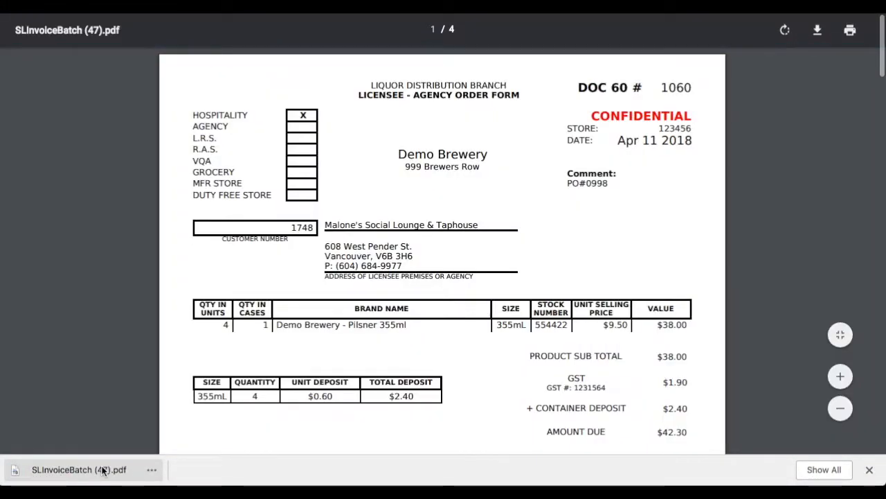
pyautogui.scroll(-1, 481, 185)
pyautogui.scroll(-12, 482, 184)
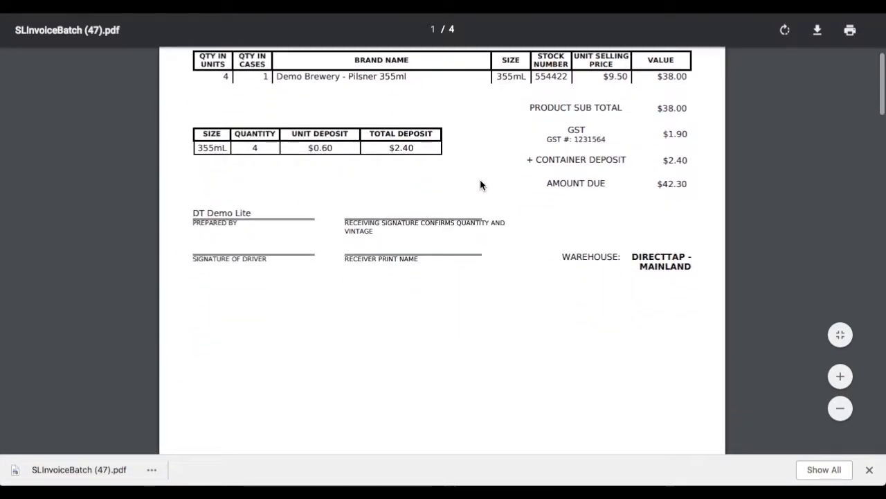
pyautogui.scroll(-10, 480, 184)
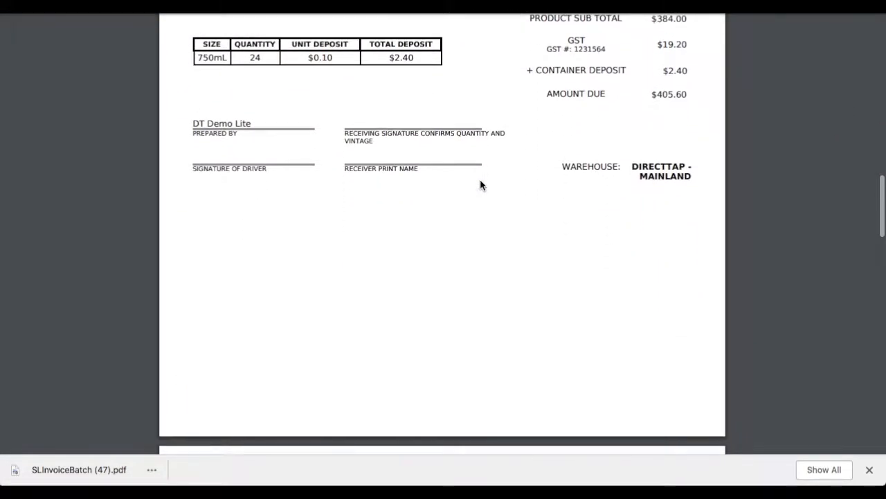
pyautogui.scroll(-10, 481, 185)
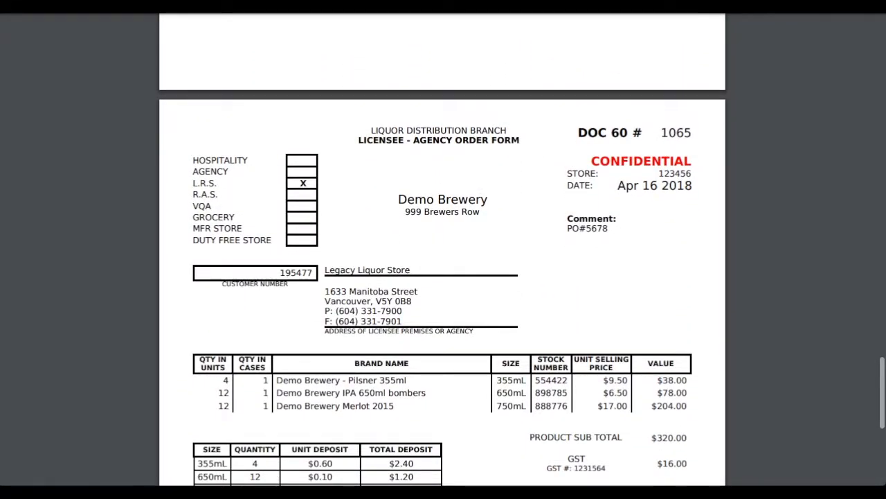
pyautogui.click(368, 5)
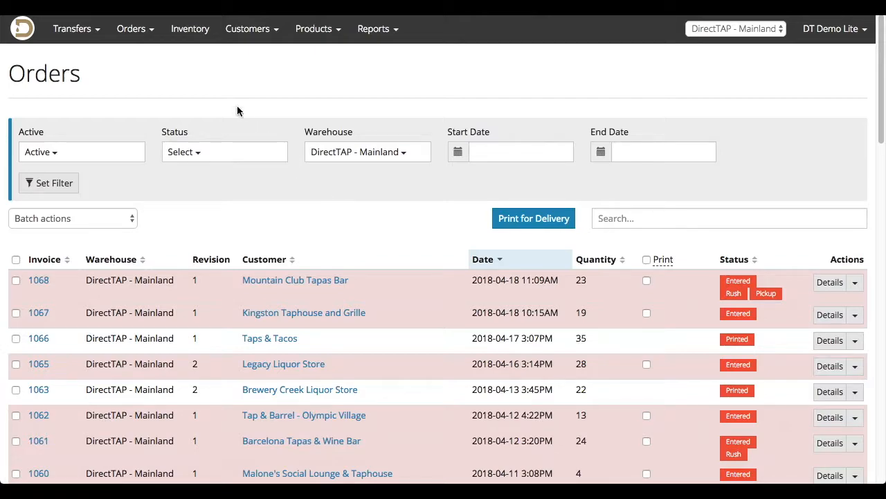
# Start a new order, check the order types while keeping DOC 60, and enter its invoice number.
pyautogui.click(150, 34)
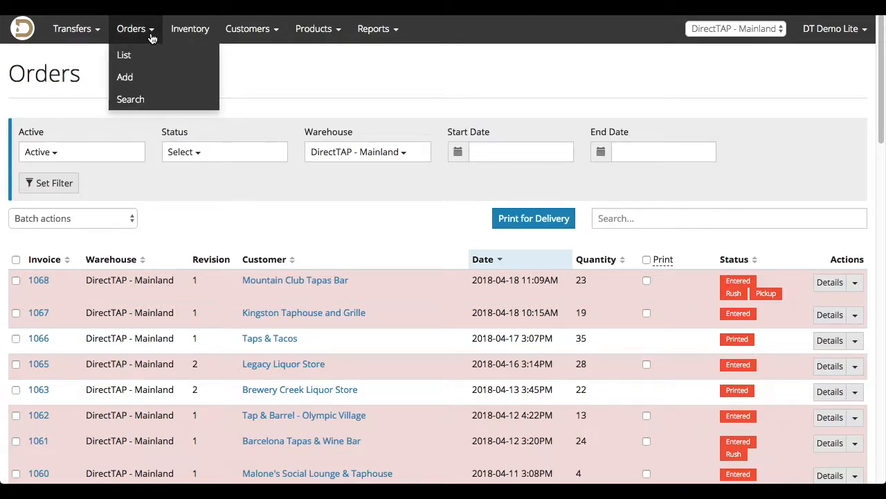
pyautogui.click(139, 79)
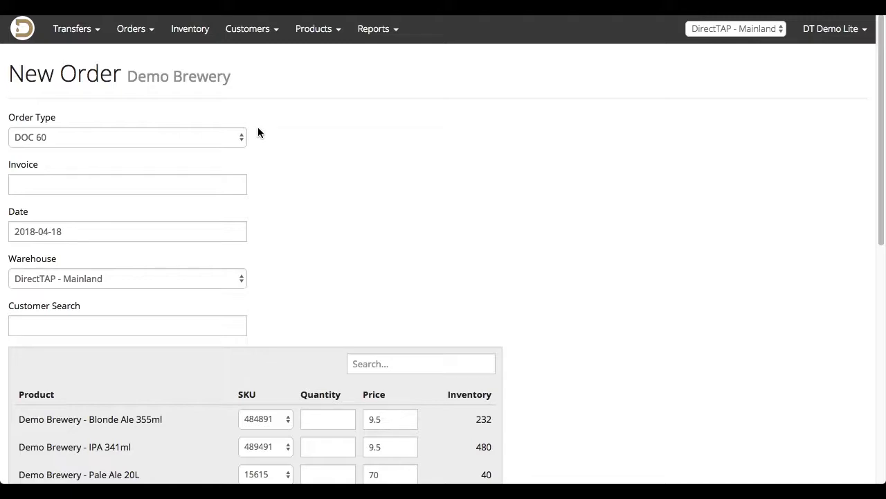
pyautogui.click(224, 135)
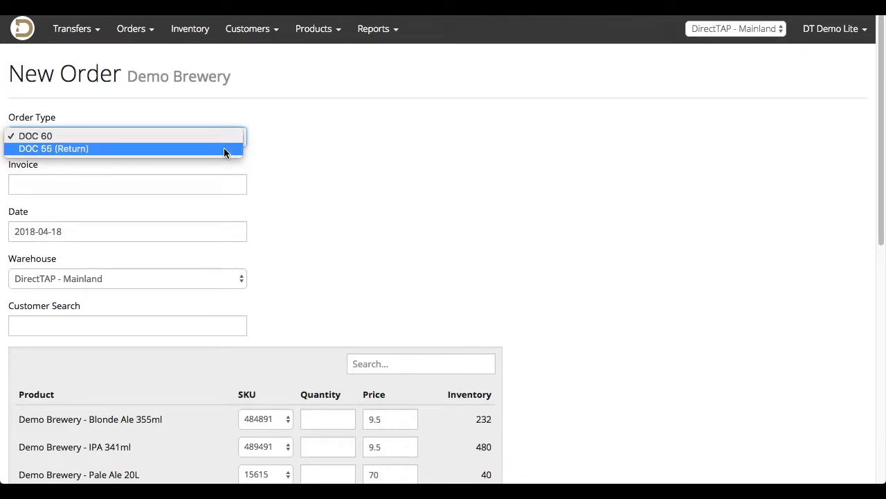
pyautogui.click(310, 143)
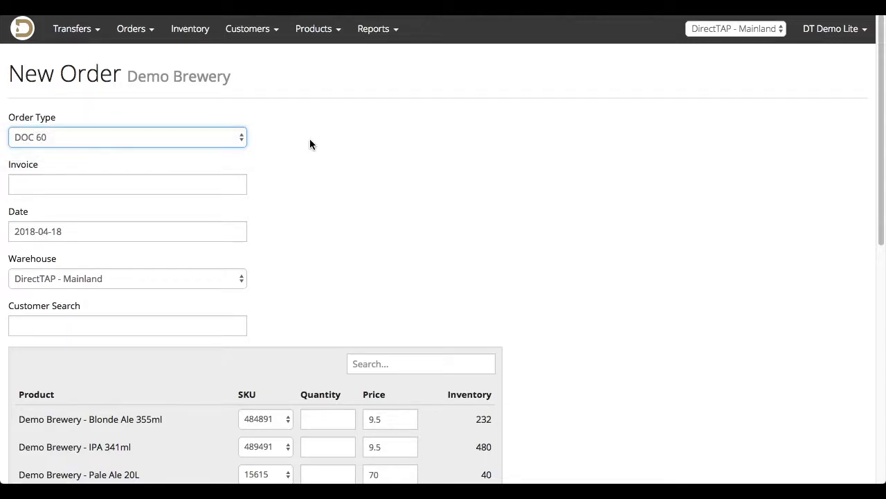
pyautogui.click(165, 181)
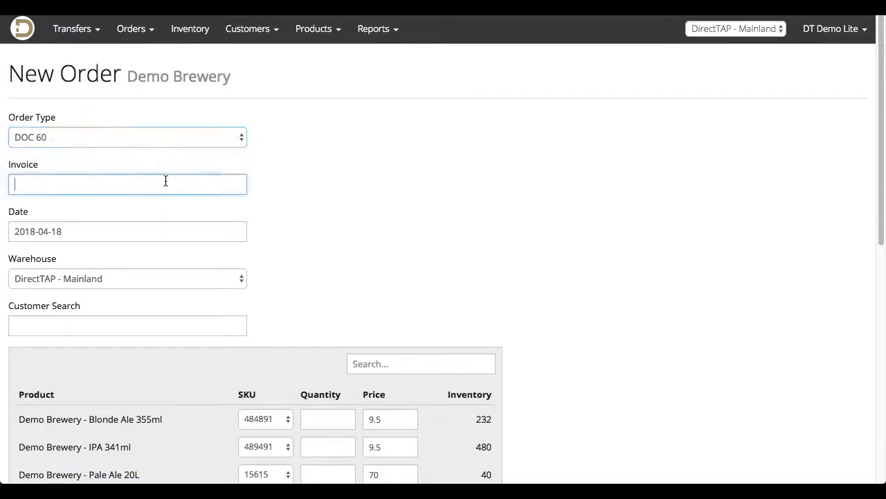
pyautogui.write('1069')
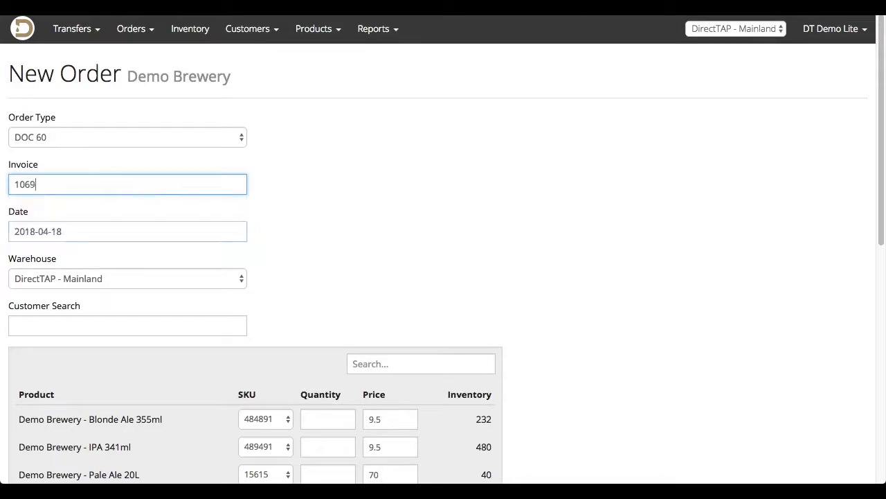
pyautogui.click(257, 210)
# Check the order date calendar, and switch the warehouse to DirectTAP - Island and back to DirectTAP - Mainland.
pyautogui.scroll(-1, 258, 210)
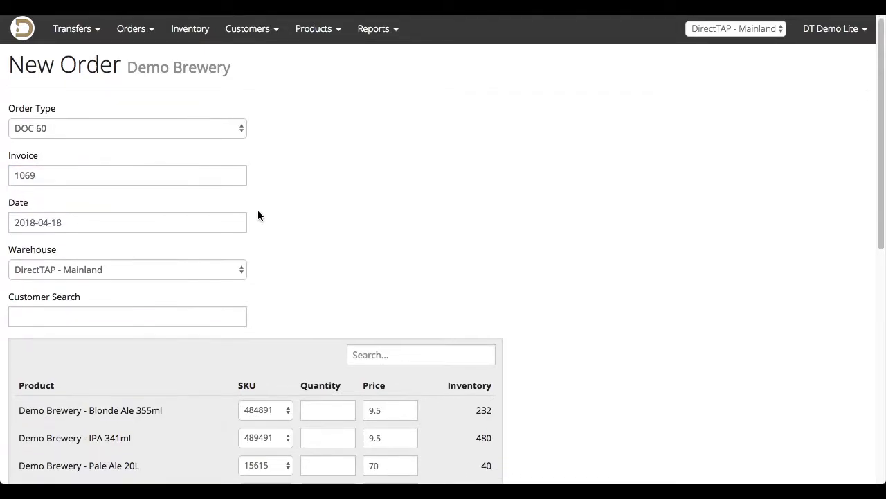
pyautogui.click(232, 215)
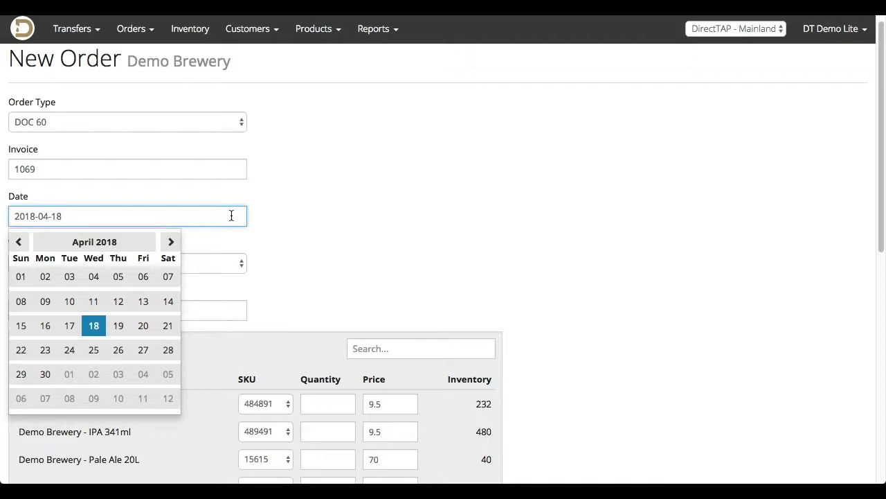
pyautogui.click(273, 221)
pyautogui.scroll(-3, 273, 221)
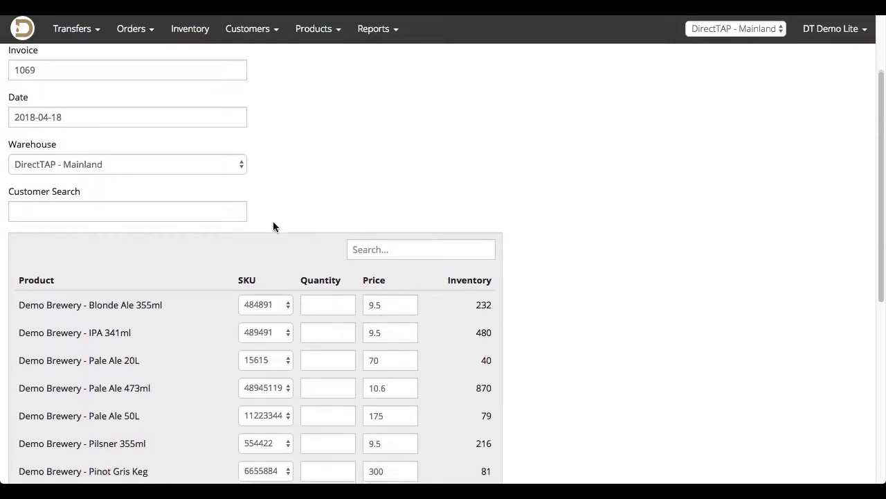
pyautogui.click(180, 159)
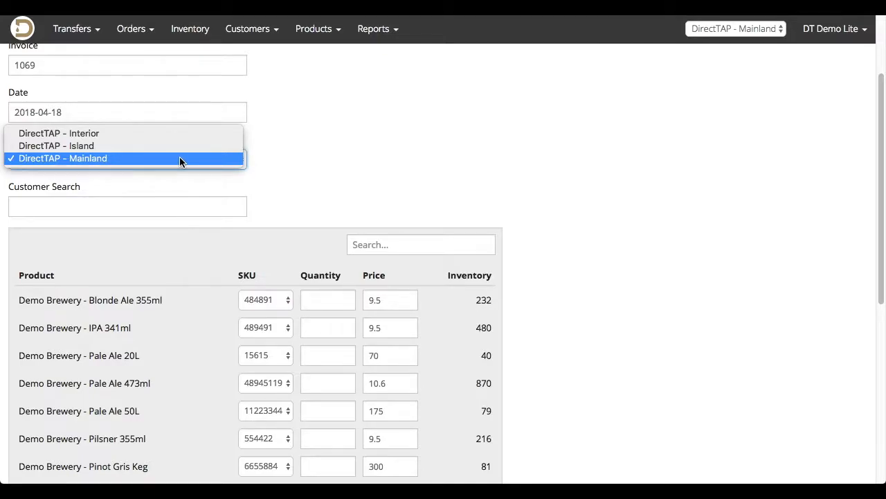
pyautogui.click(169, 145)
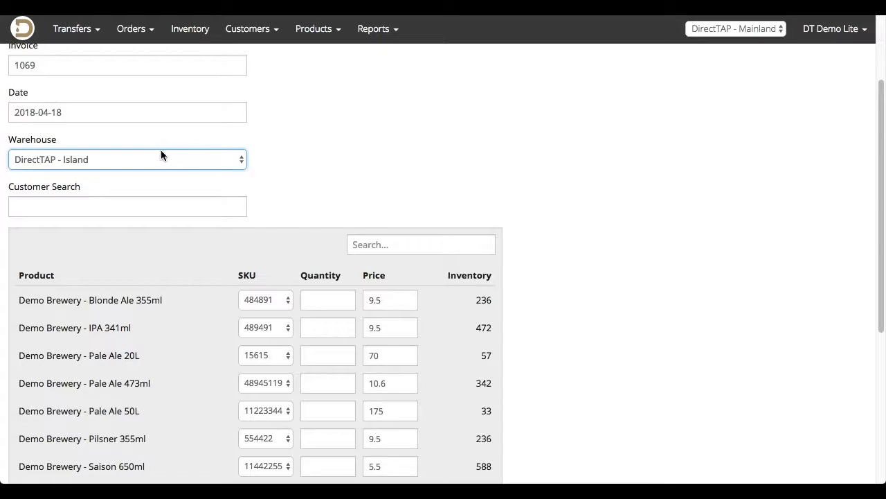
pyautogui.click(162, 154)
pyautogui.click(153, 171)
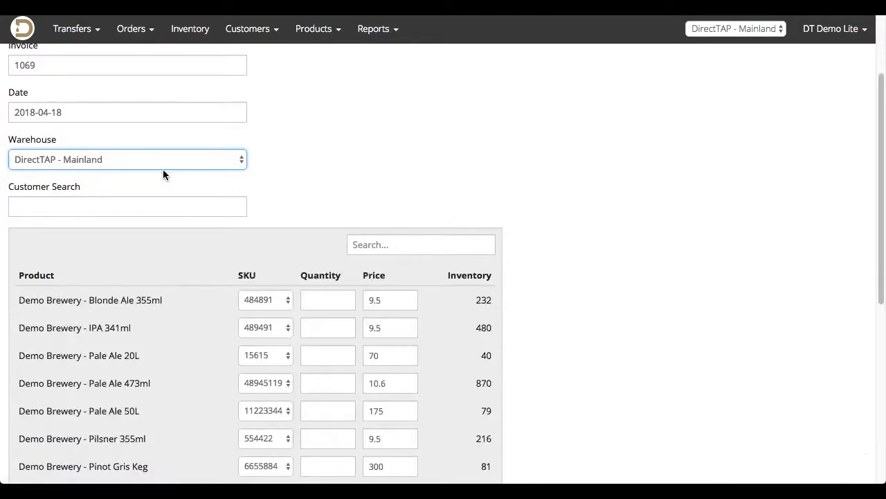
# Try looking up the customer by a partial customer number, and clear the search.
pyautogui.scroll(-1, 278, 167)
pyautogui.click(204, 161)
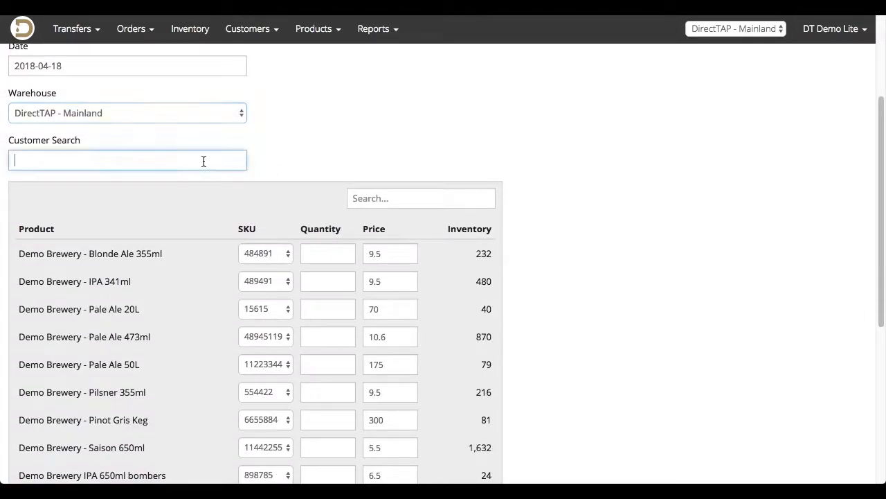
pyautogui.write('1234')
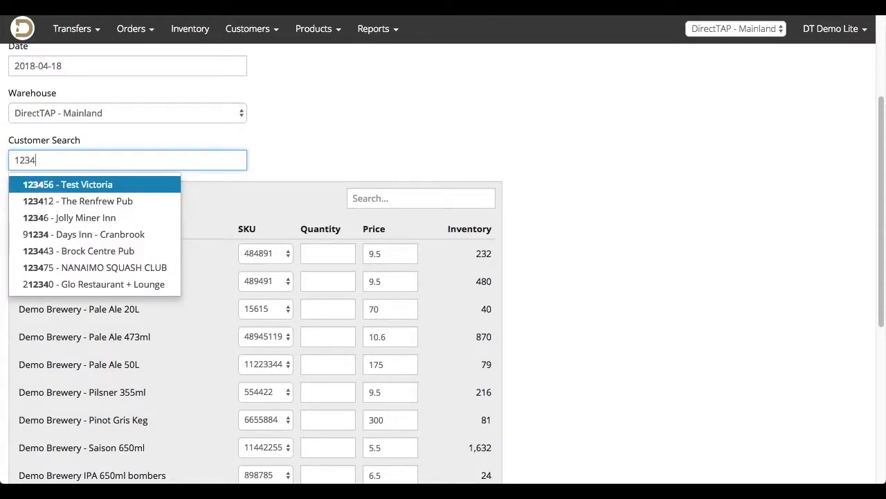
pyautogui.press('BackSpace')
pyautogui.press('BackSpace')
pyautogui.press('BackSpace')
pyautogui.press('BackSpace')
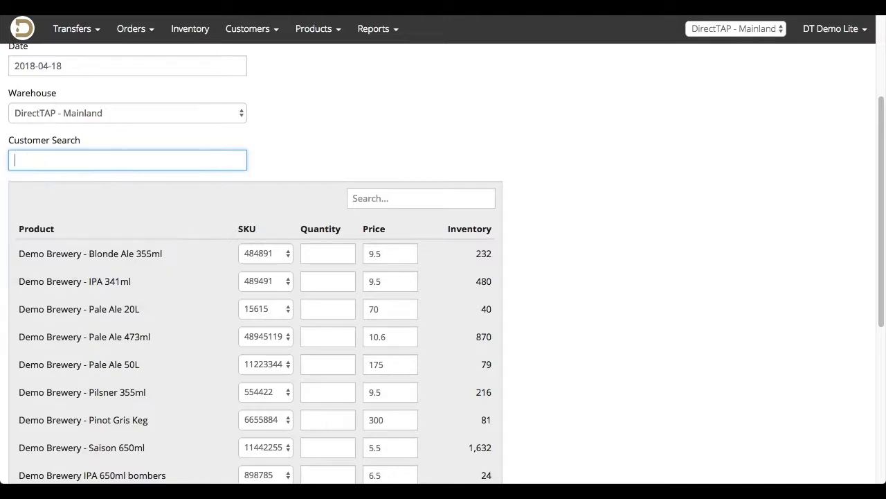
# Search the customers for "tap &" and choose Tap & Barrel - Olympic Village for the order.
pyautogui.write('tap &')
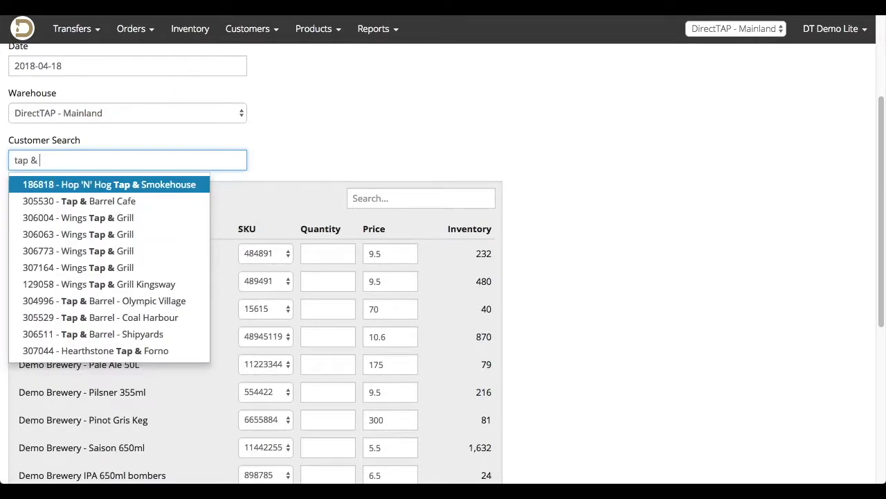
pyautogui.click(185, 303)
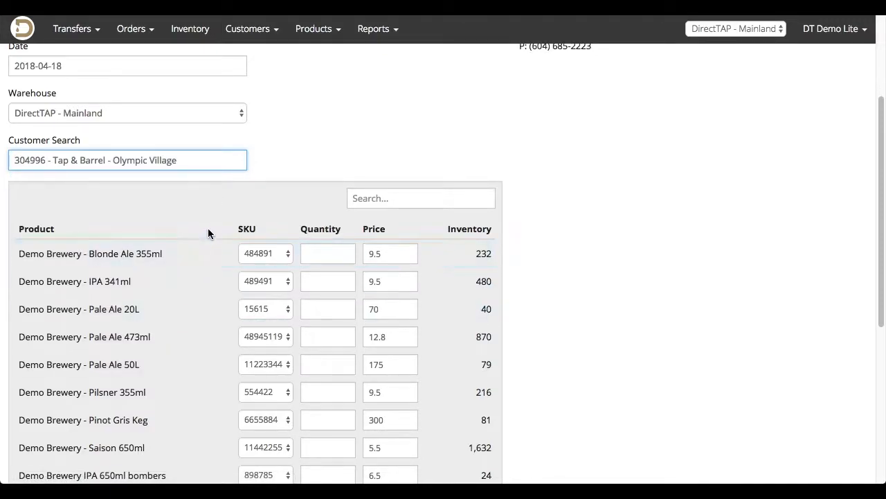
# Set the order quantities to 4 for Blonde Ale 355ml, 1 for Pale Ale 20L and 6 for Pale Ale 473ml.
pyautogui.scroll(-4, 209, 228)
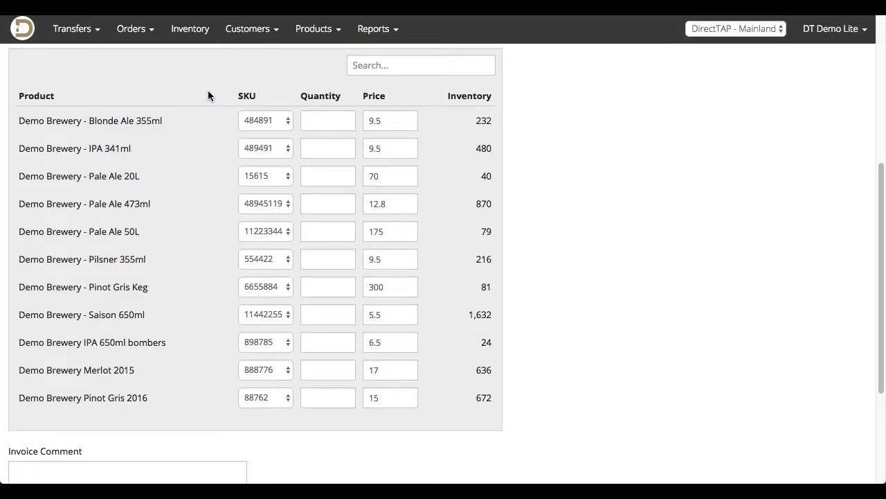
pyautogui.click(323, 119)
pyautogui.write('4')
pyautogui.click(326, 173)
pyautogui.write('1')
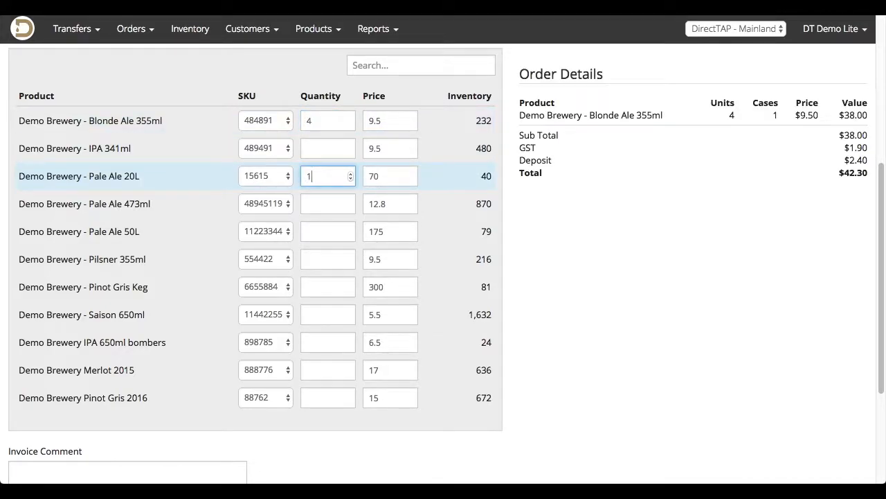
pyautogui.click(326, 202)
pyautogui.write('6')
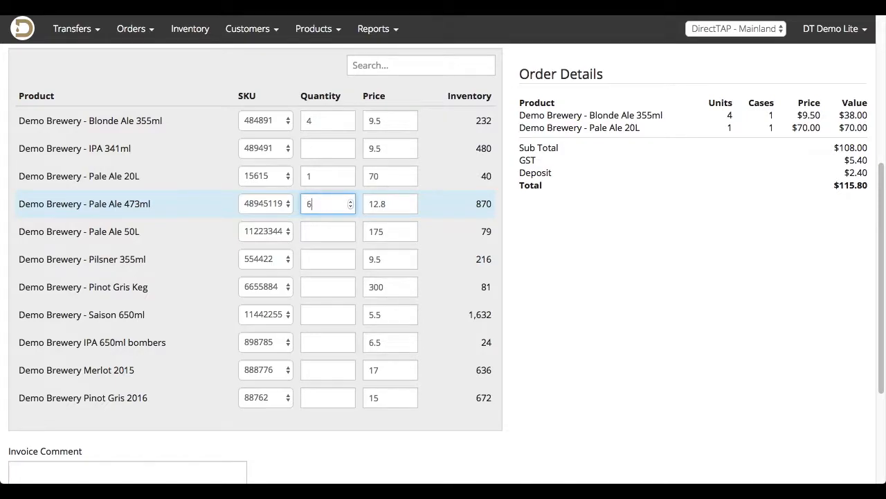
# Set the order quantities to 12 for Saison 650ml and 12 for Demo Brewery Merlot 2015.
pyautogui.click(324, 313)
pyautogui.write('12')
pyautogui.click(320, 370)
pyautogui.write('12')
pyautogui.click(321, 427)
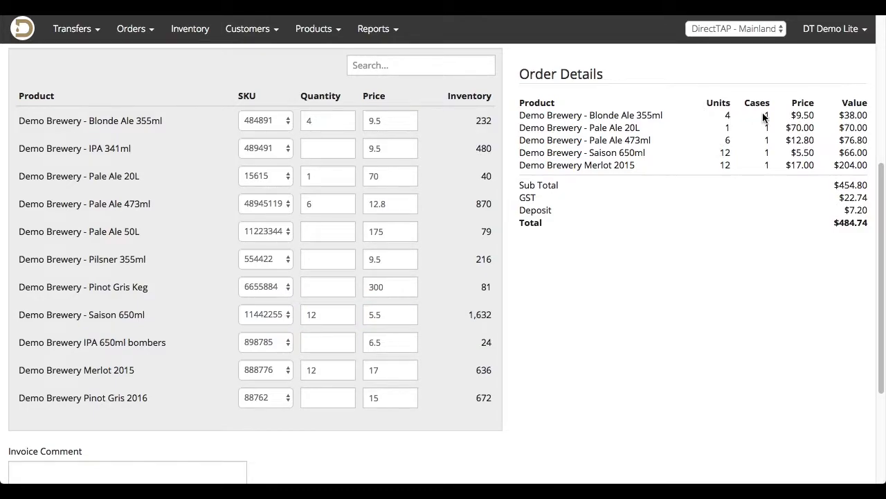
# Enter the purchase order number as the invoice comment, and turn the Promo option on and back off.
pyautogui.scroll(-5, 765, 118)
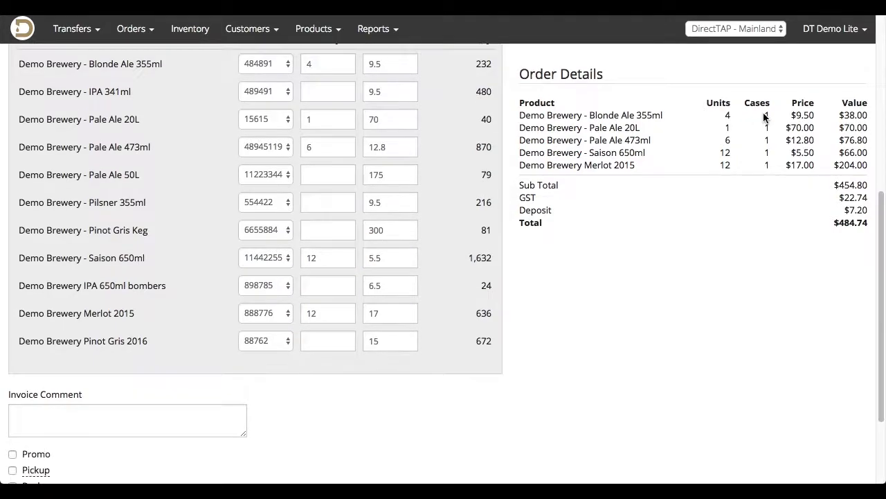
pyautogui.click(100, 334)
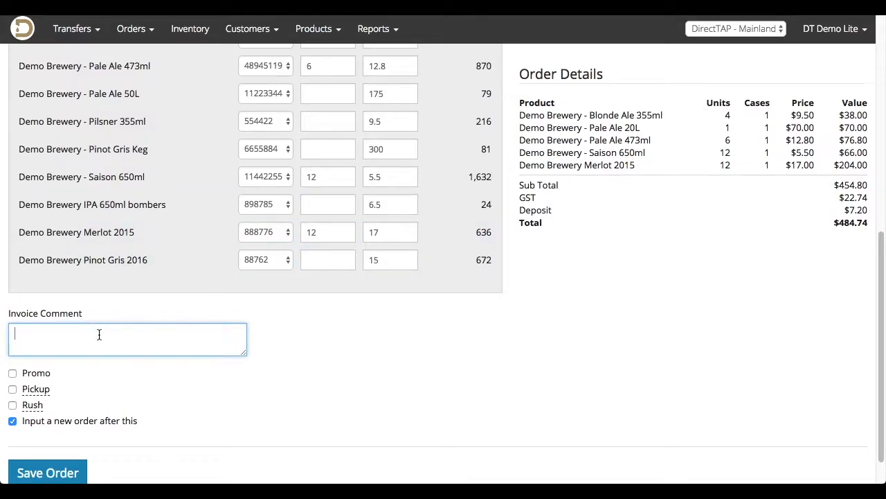
pyautogui.write('PO#1234')
pyautogui.click(12, 373)
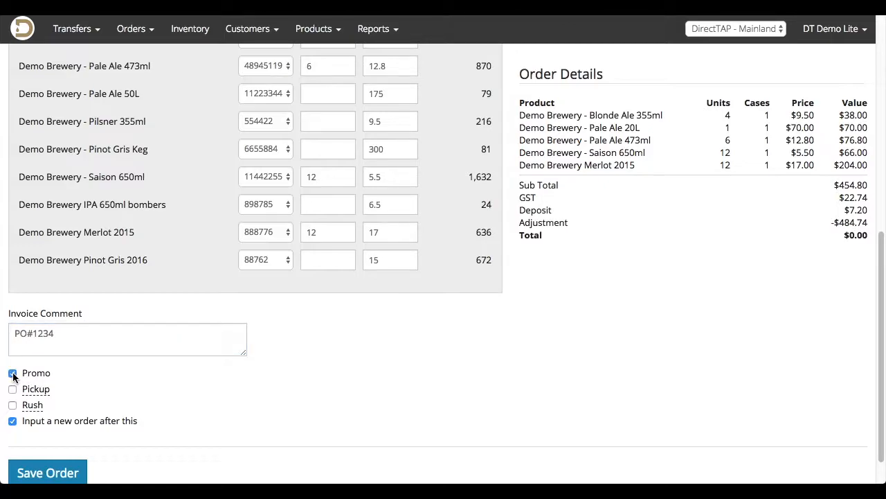
pyautogui.click(13, 374)
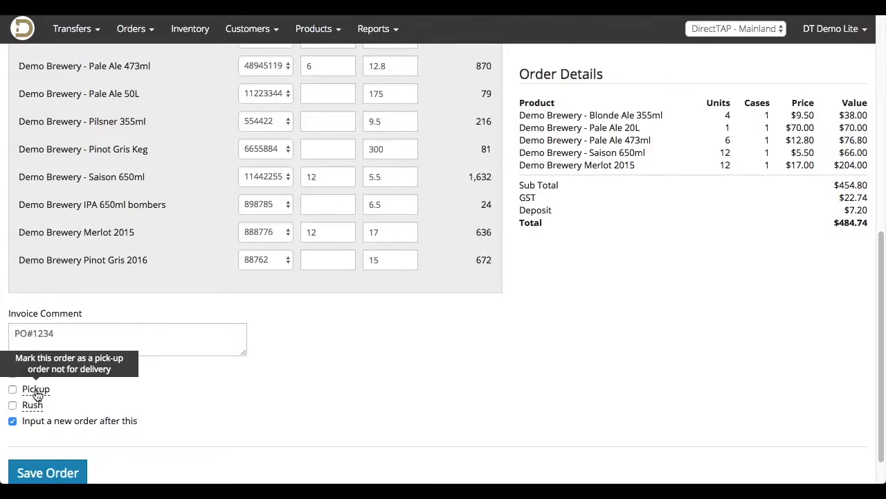
# Save the Tap & Barrel - Olympic Village order with Pickup and Rush off and the option to input a new order after it on.
pyautogui.click(12, 390)
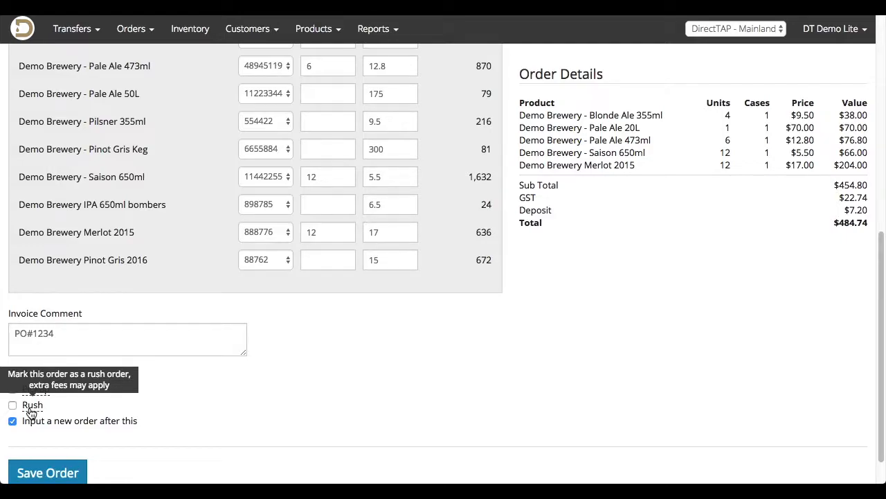
pyautogui.scroll(-1, 83, 389)
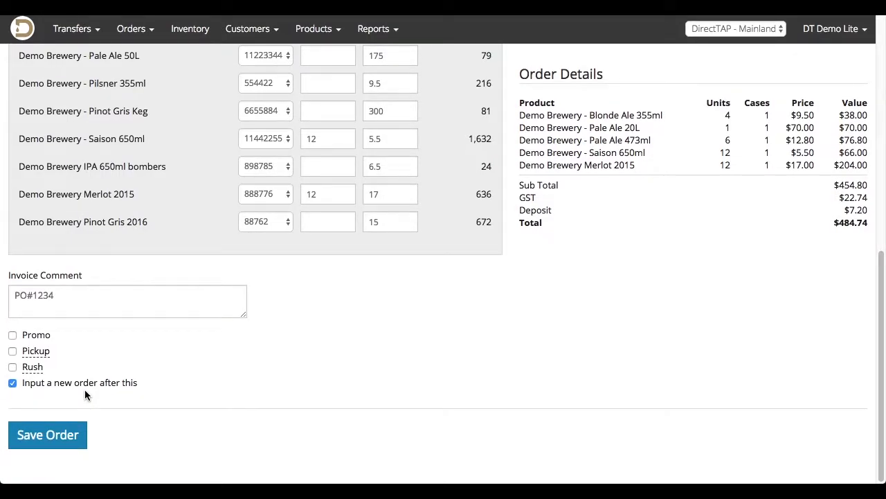
pyautogui.click(61, 435)
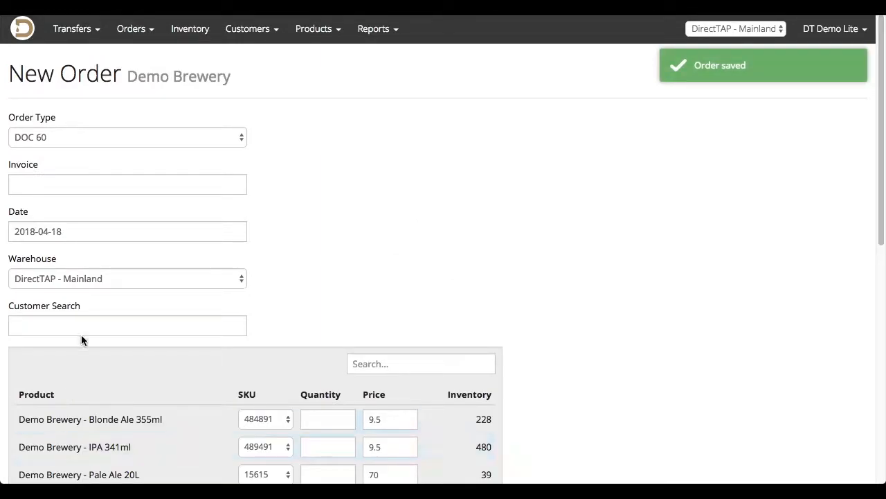
# Open the orders list and show the details of the newly saved Tap & Barrel - Olympic Village order.
pyautogui.click(134, 31)
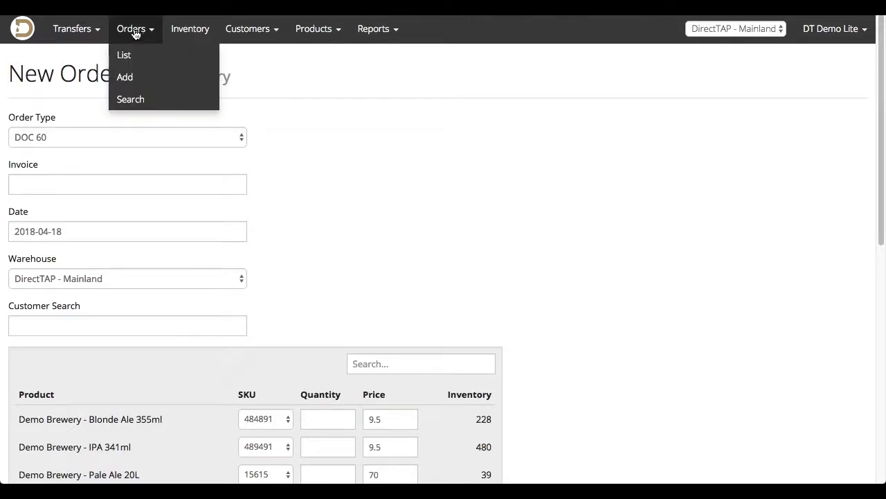
pyautogui.click(153, 54)
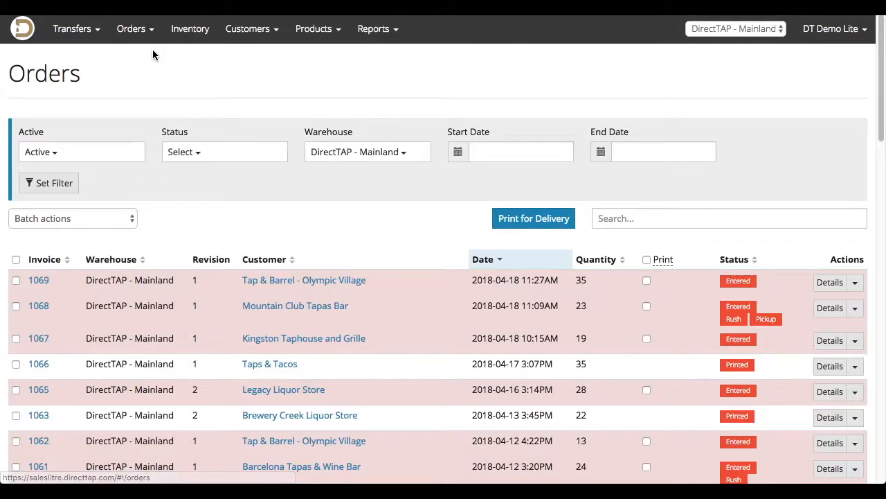
pyautogui.click(827, 283)
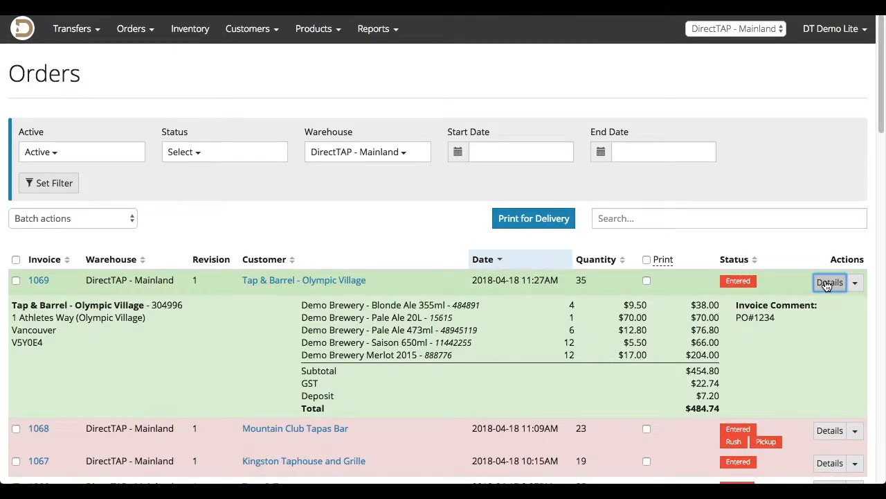